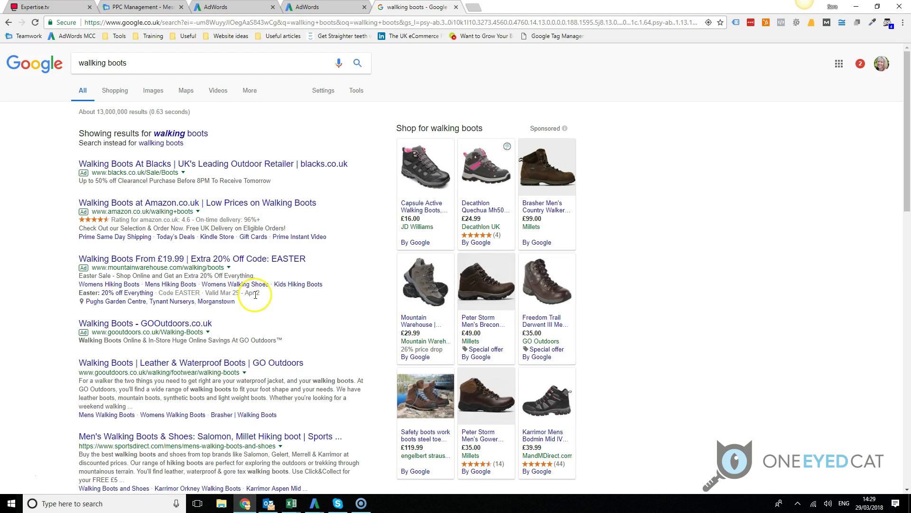
Switch to the AdWords test account and open the extensions list under its ads and extensions.
left_click(308, 7)
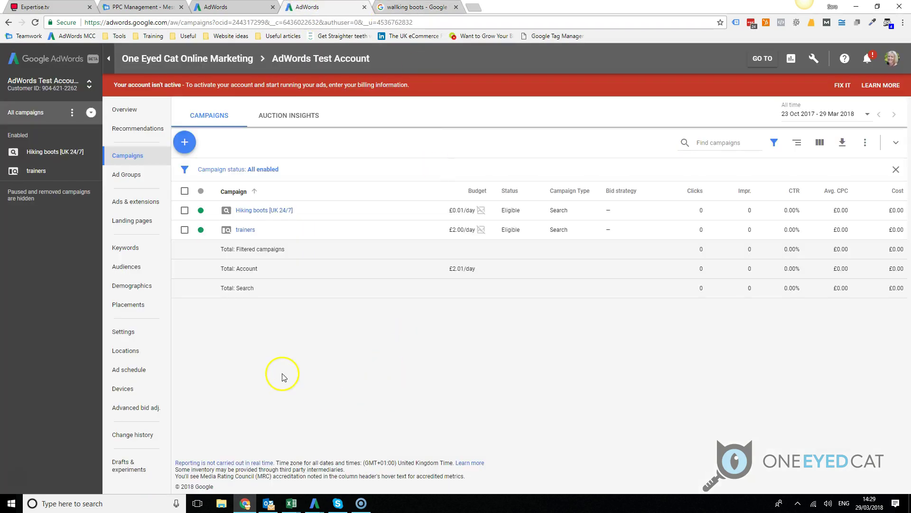
left_click(144, 208)
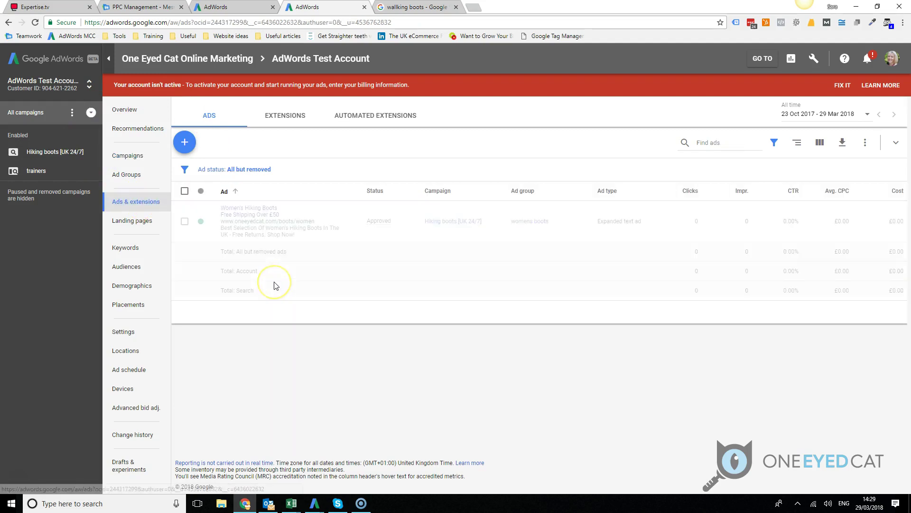
left_click(285, 115)
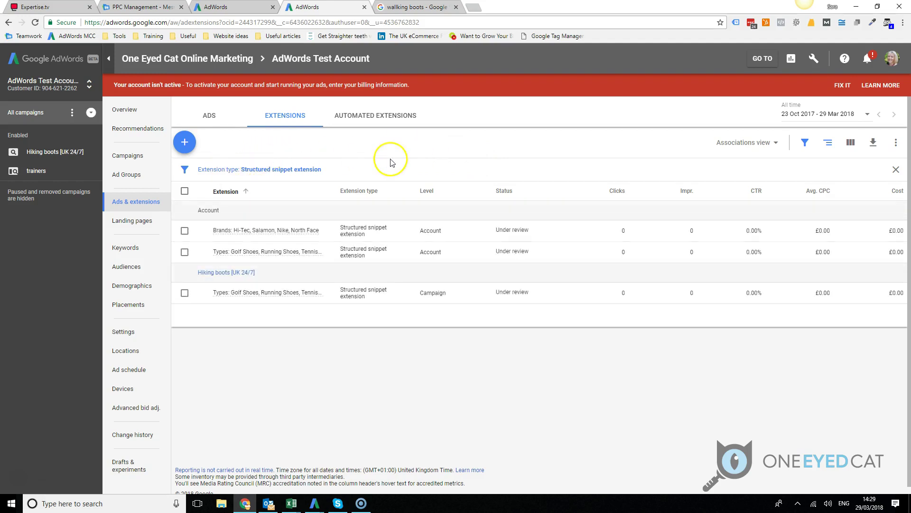
Filter the extensions list to show only promotion extensions instead of structured snippet extensions.
left_click(215, 172)
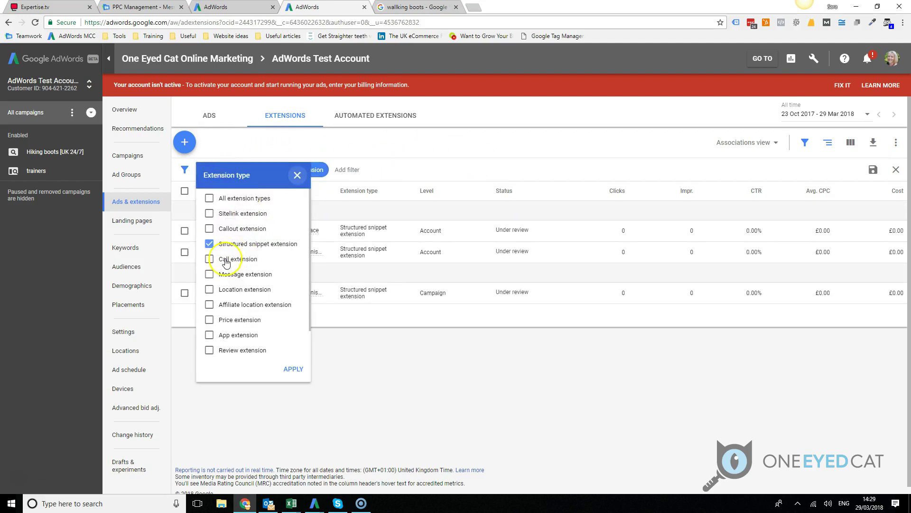
left_click(210, 243)
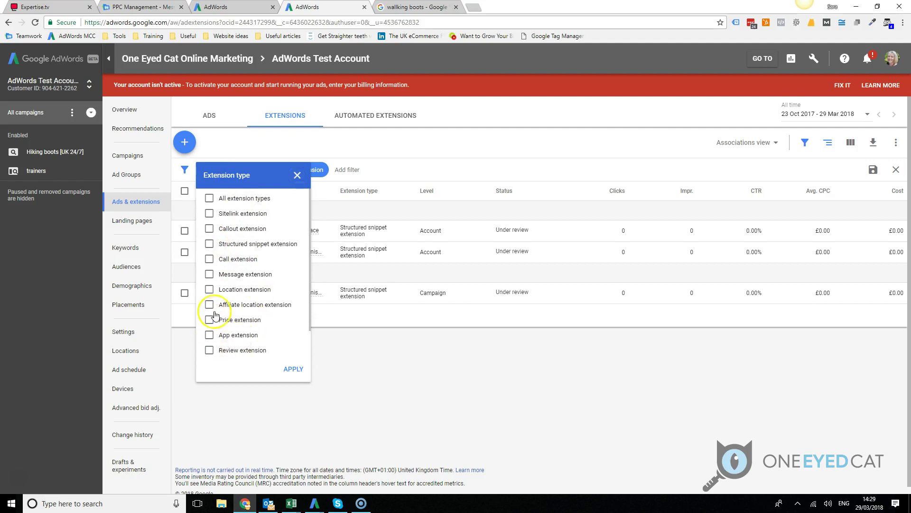
scroll(278, 336, "down", 1)
left_click(208, 336)
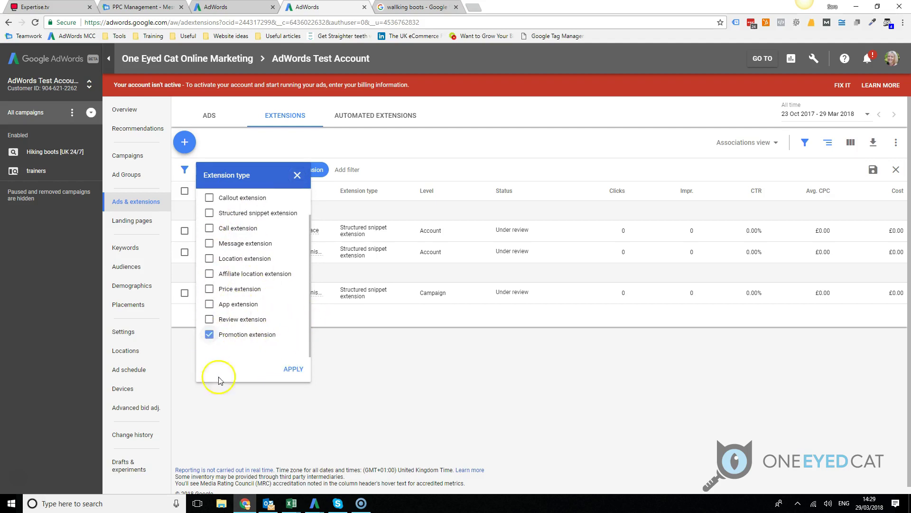
left_click(293, 370)
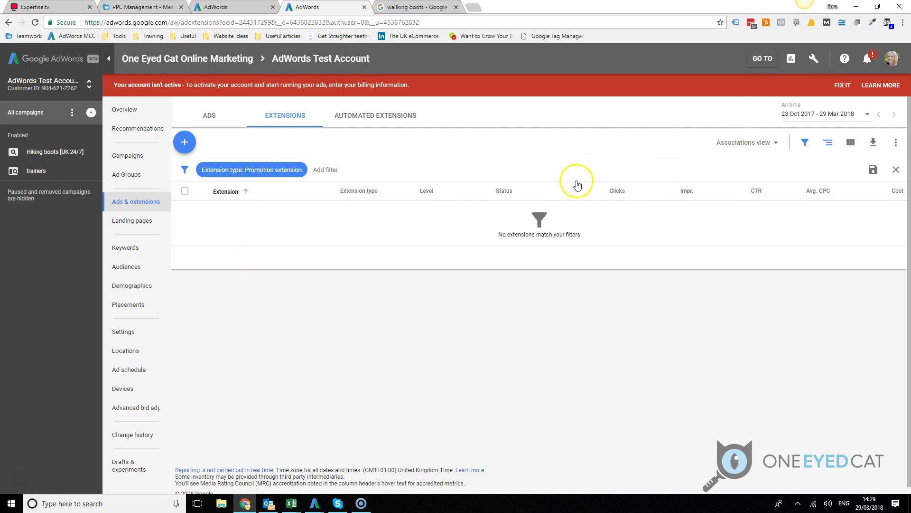
Start a new promotion extension and add it at the Account level.
left_click(184, 142)
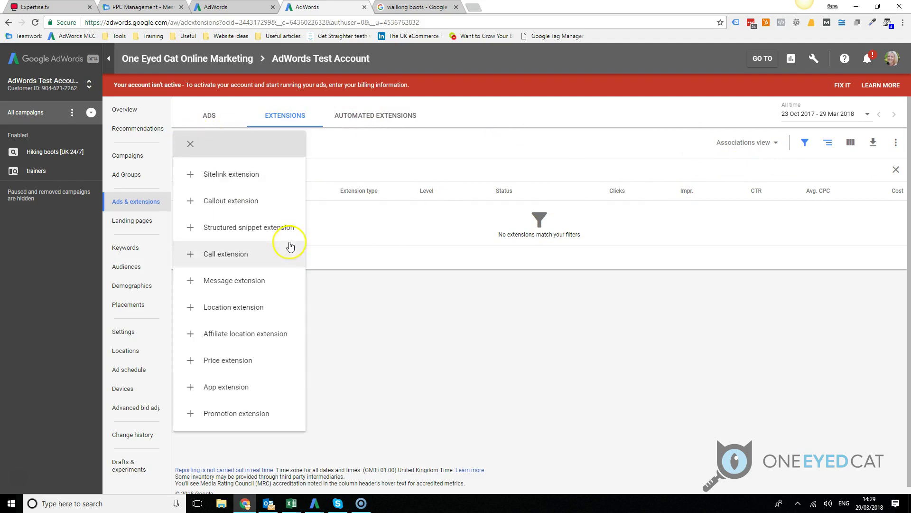
left_click(264, 416)
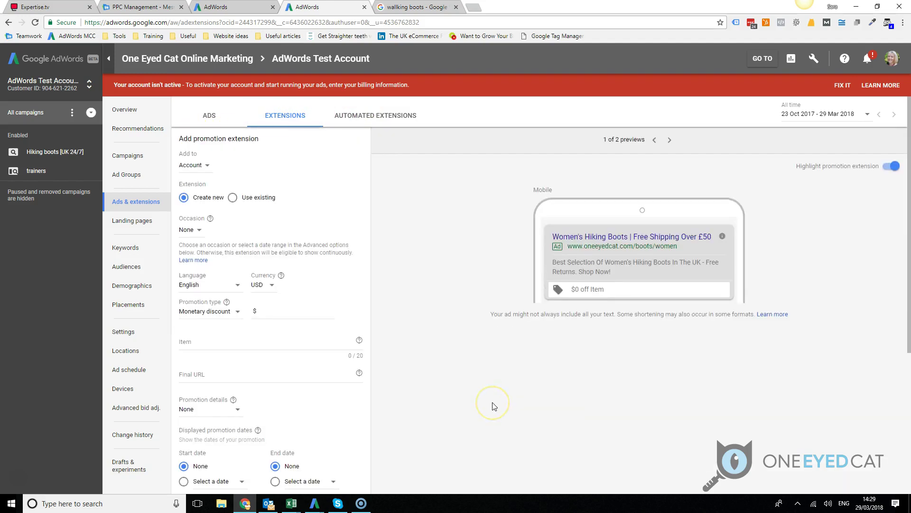
left_click(204, 165)
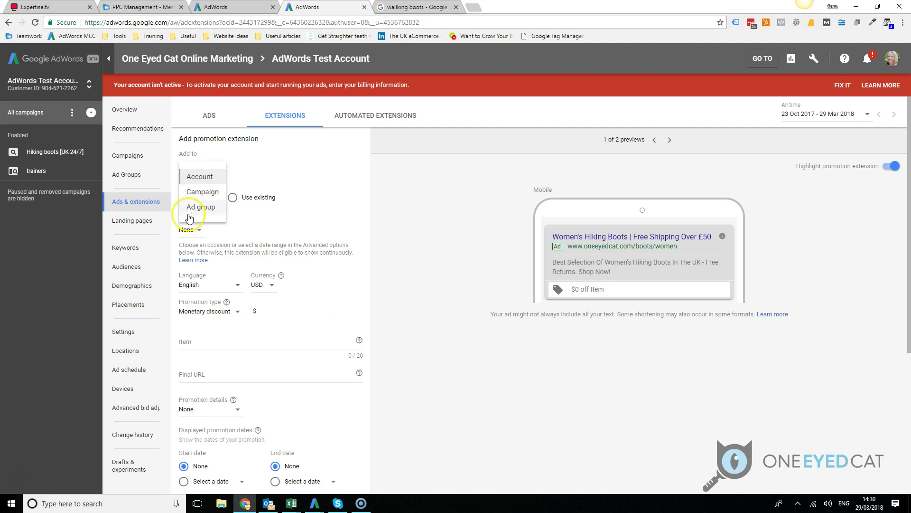
left_click(200, 177)
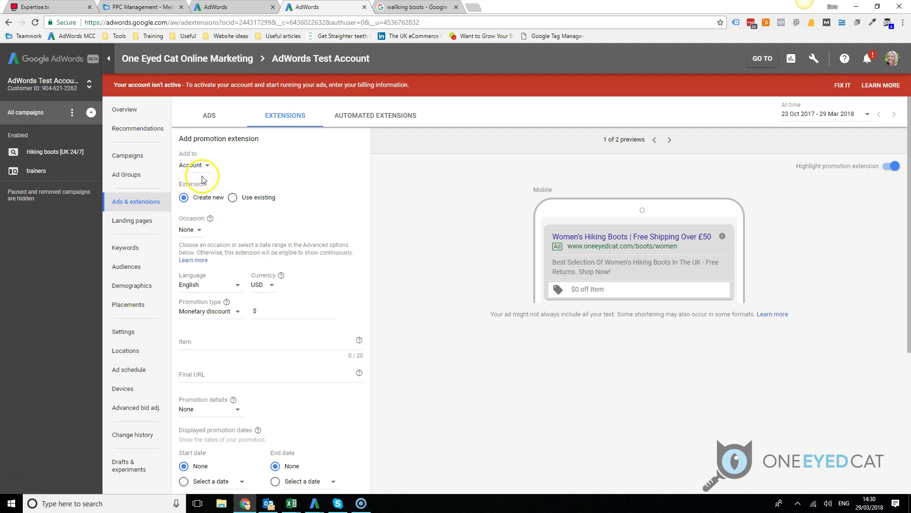
Try Easter as the promotion's occasion and set the occasion back to None.
left_click(198, 230)
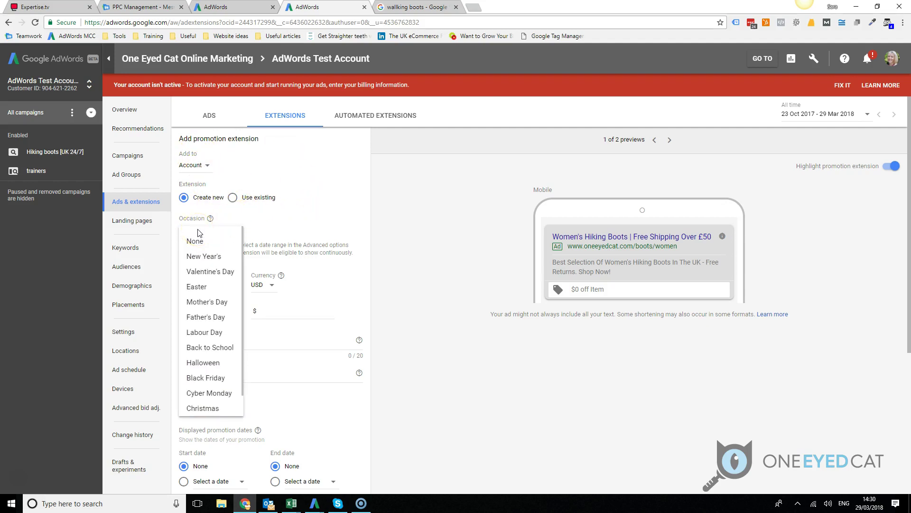
scroll(213, 366, "down", 1)
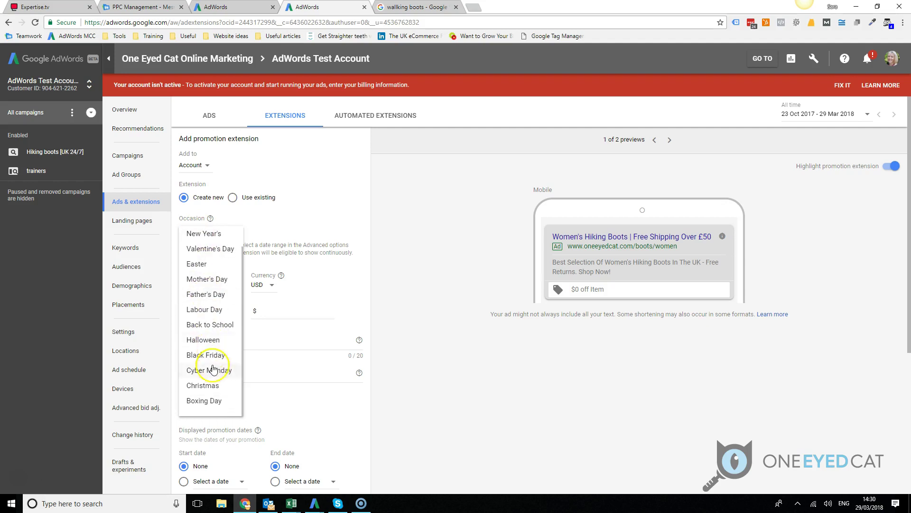
scroll(229, 385, "up", 1)
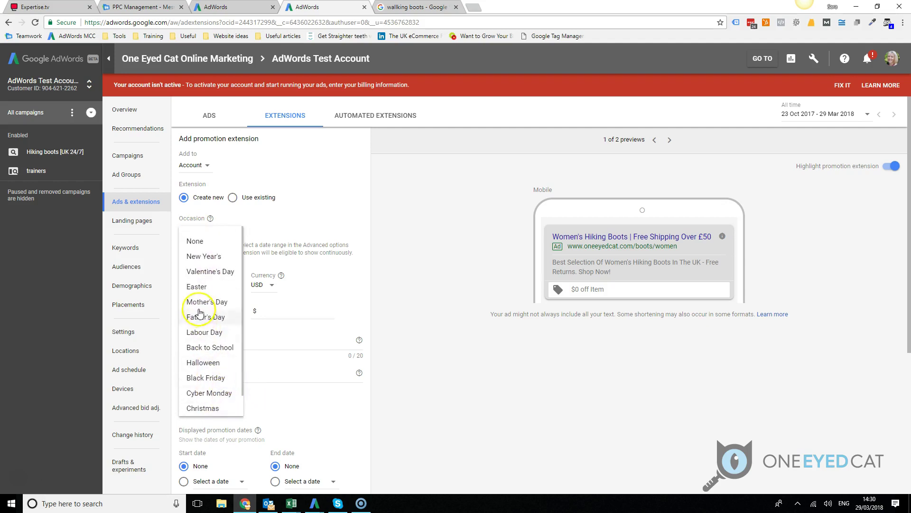
left_click(201, 286)
left_click(202, 233)
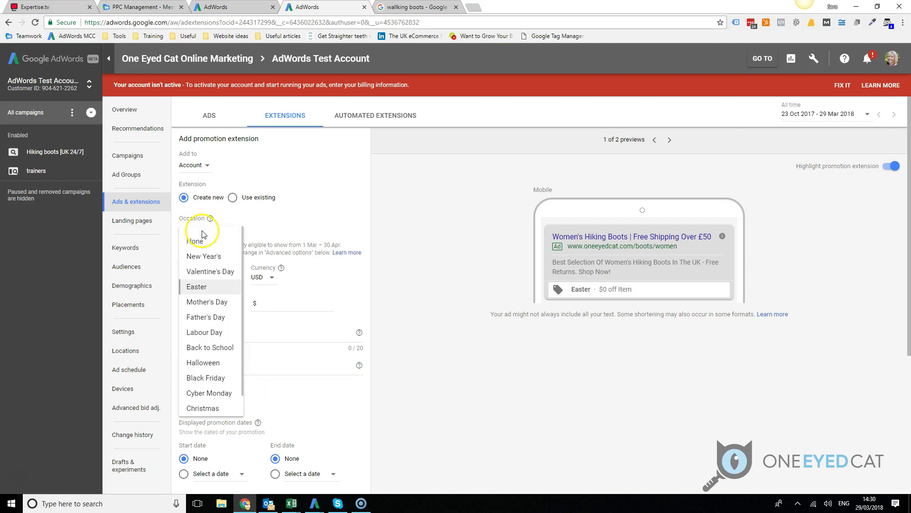
scroll(223, 390, "down", 1)
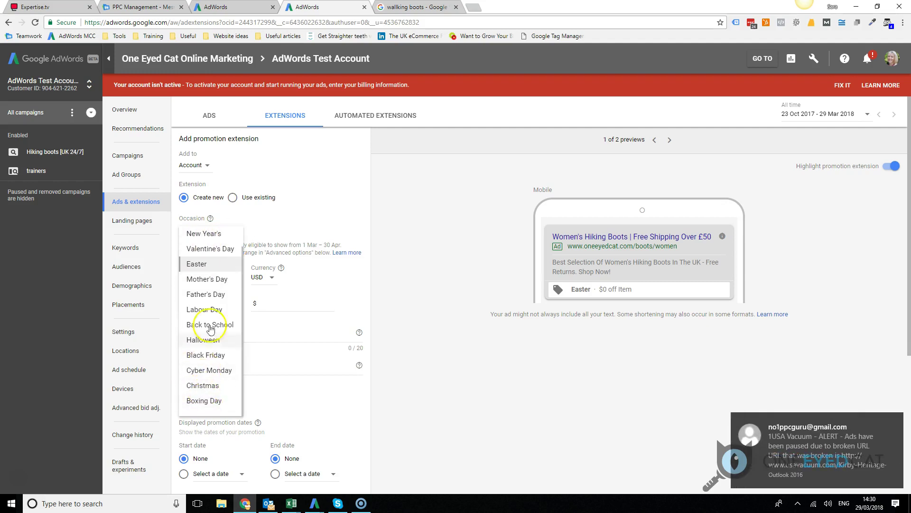
scroll(216, 275, "up", 1)
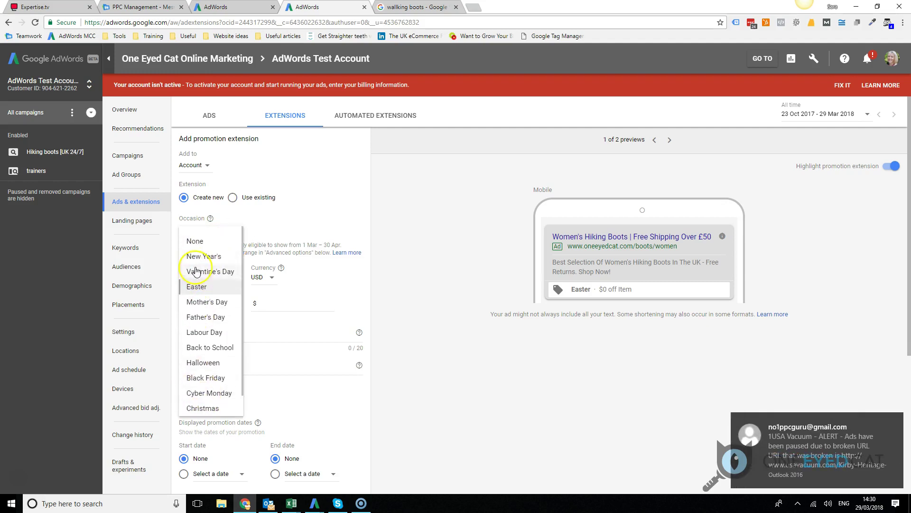
left_click(195, 242)
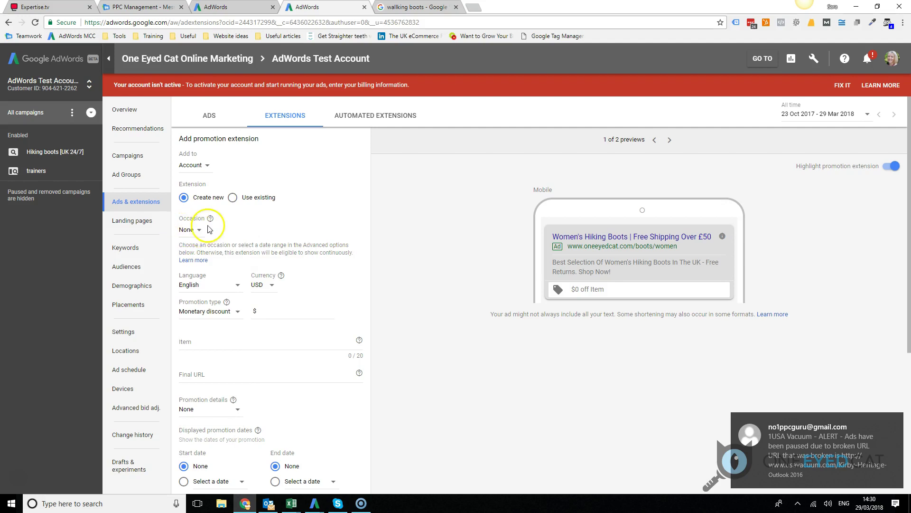
Set the promotion's currency to GBP and its promotion type to a Percent discount of 10%.
left_click(264, 285)
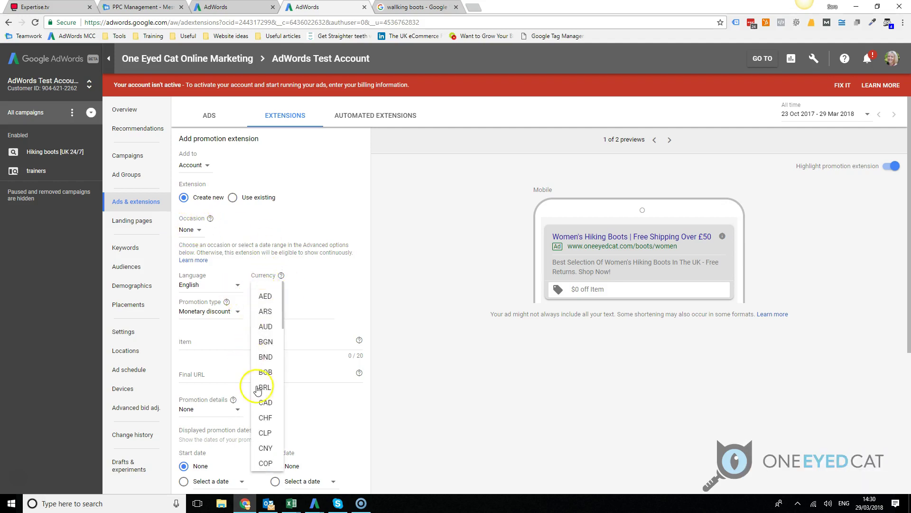
scroll(268, 408, "down", 3)
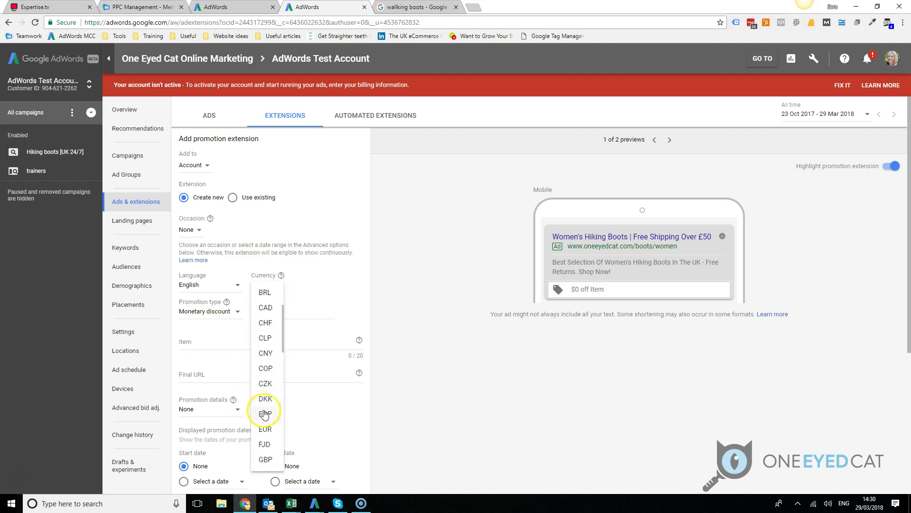
left_click(266, 411)
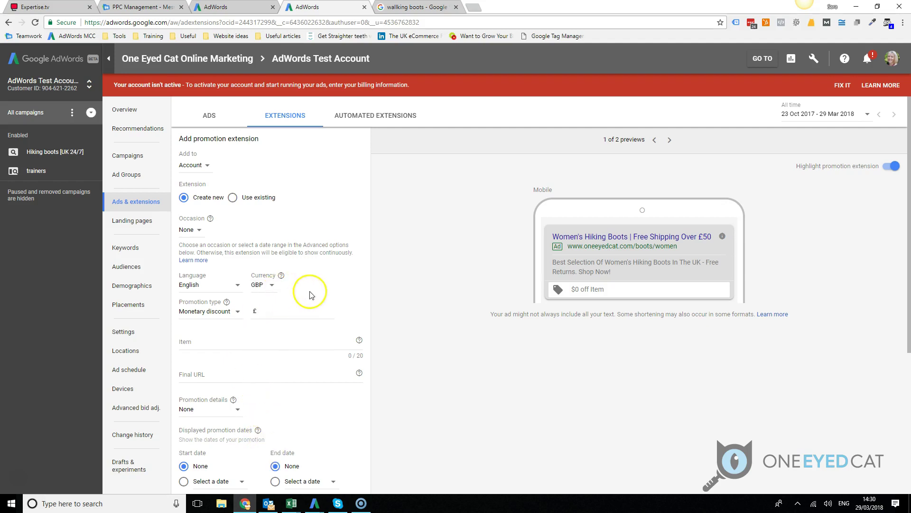
left_click(231, 313)
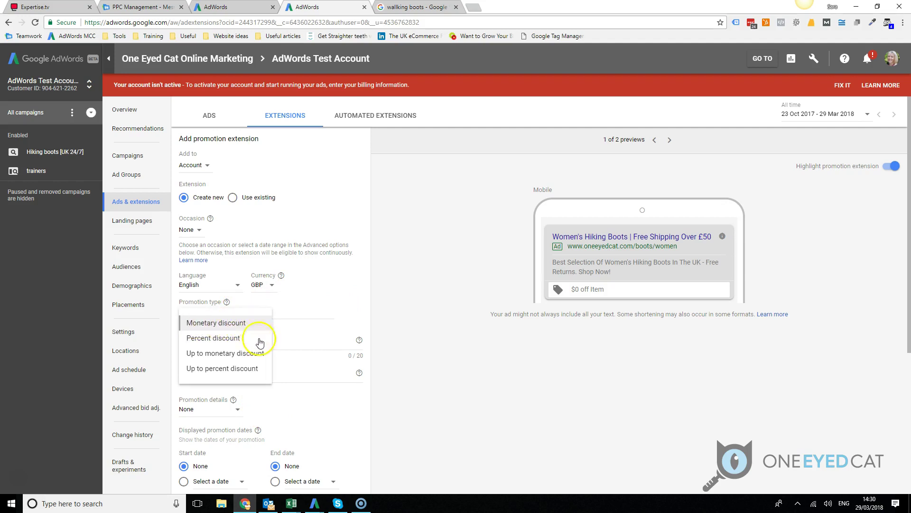
left_click(235, 338)
left_click(229, 314)
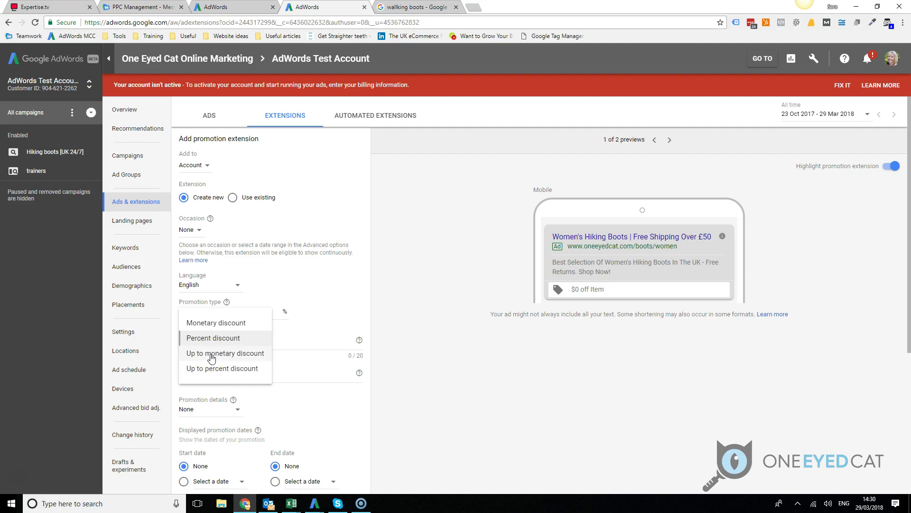
left_click(205, 339)
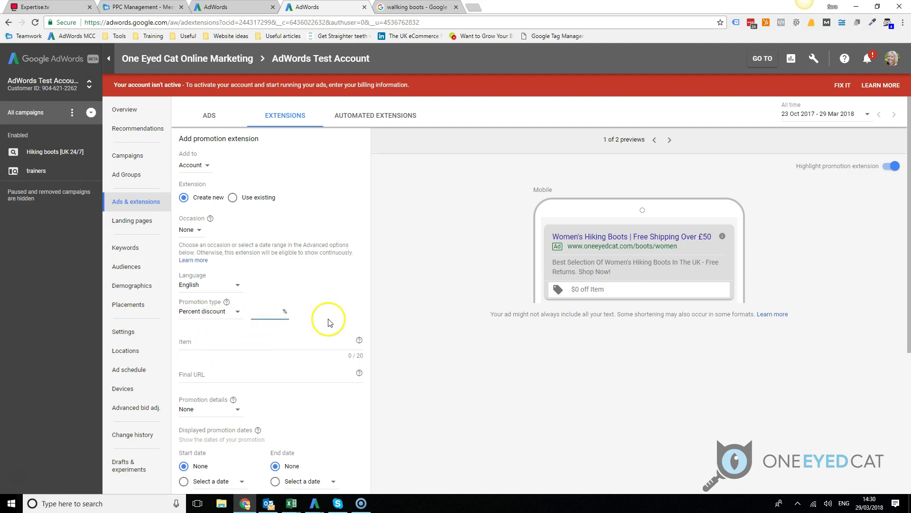
Enter "10% Off Everything" as the item and shop.com/sale as the final URL, consulting the Google walking boots results for reference.
left_click(207, 341)
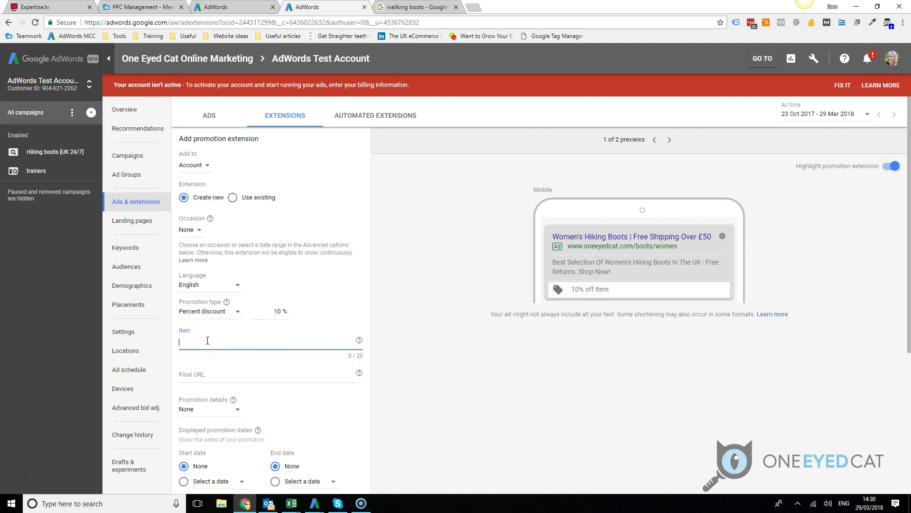
left_click(316, 352)
left_click(399, 8)
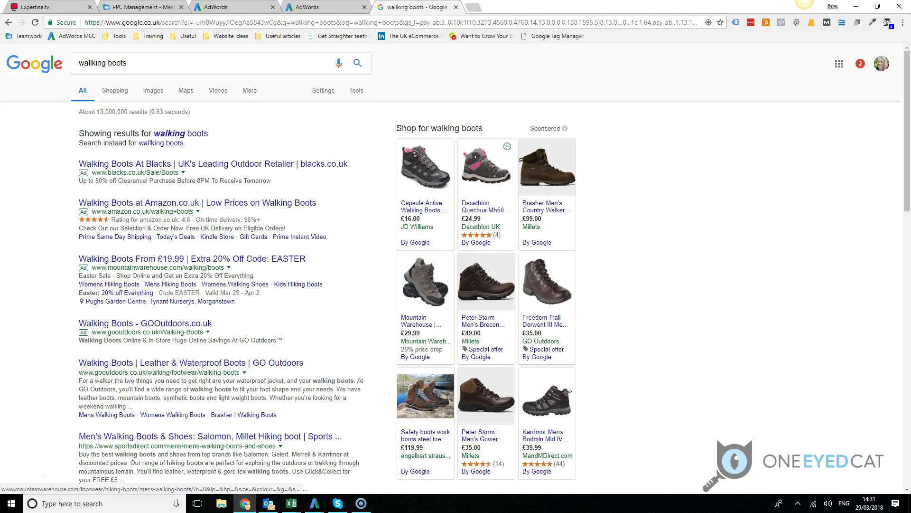
left_click(306, 7)
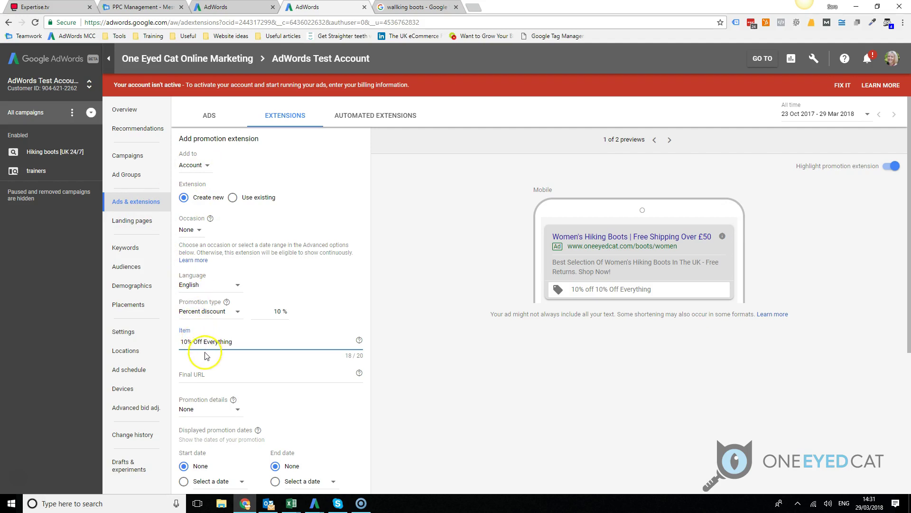
left_click(205, 373)
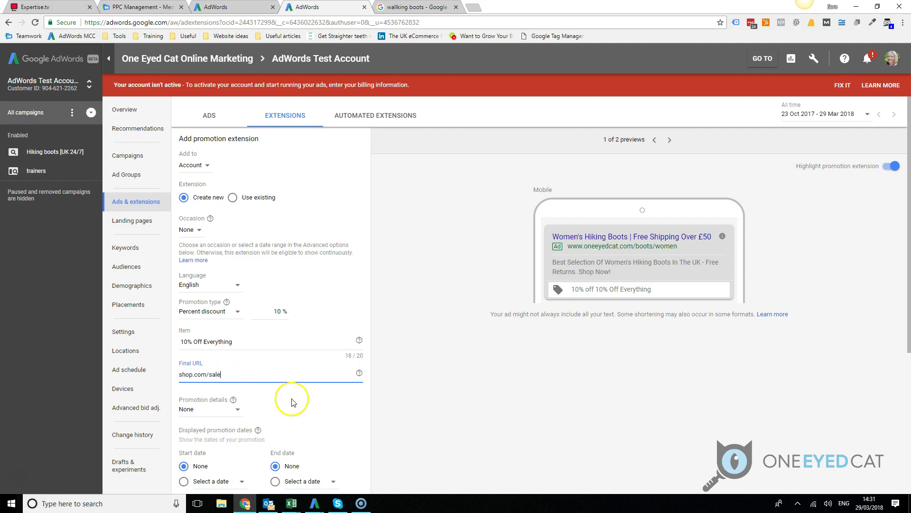
Try Promo code as the promotion details option.
scroll(291, 403, "down", 3)
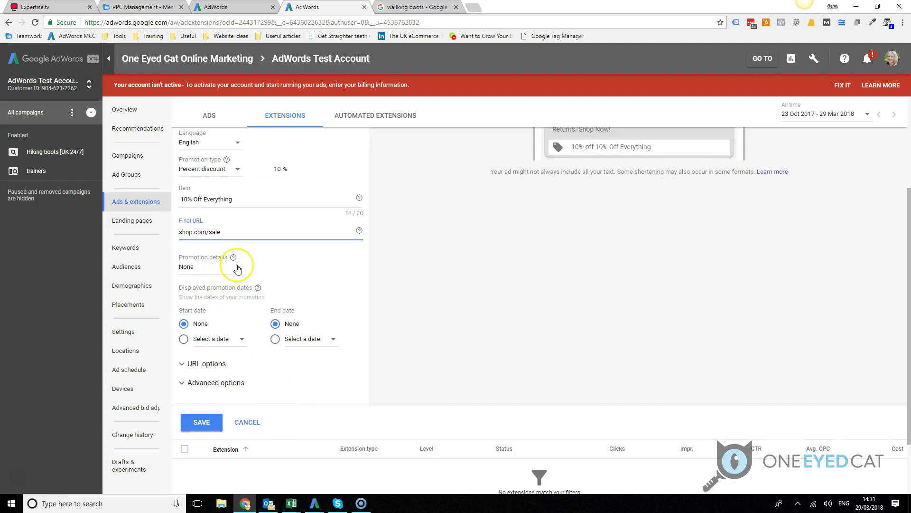
left_click(237, 268)
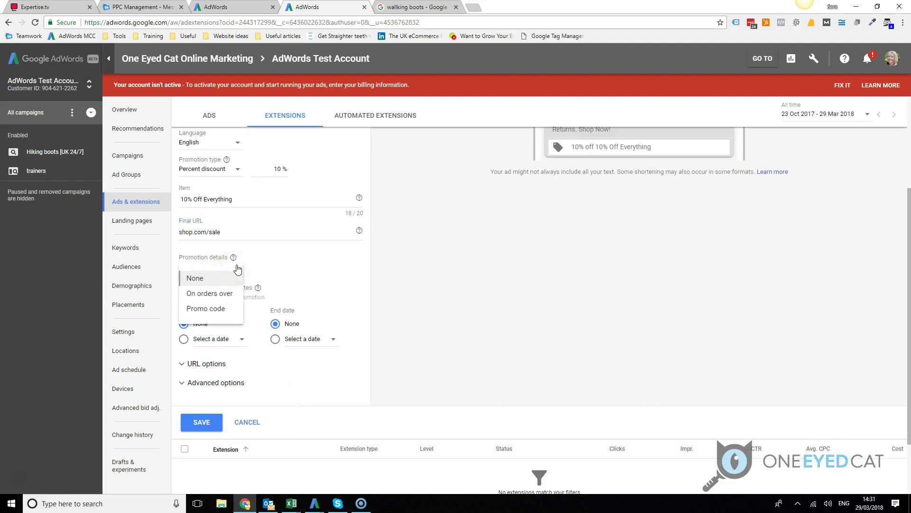
left_click(198, 279)
left_click(240, 269)
left_click(186, 311)
left_click(283, 266)
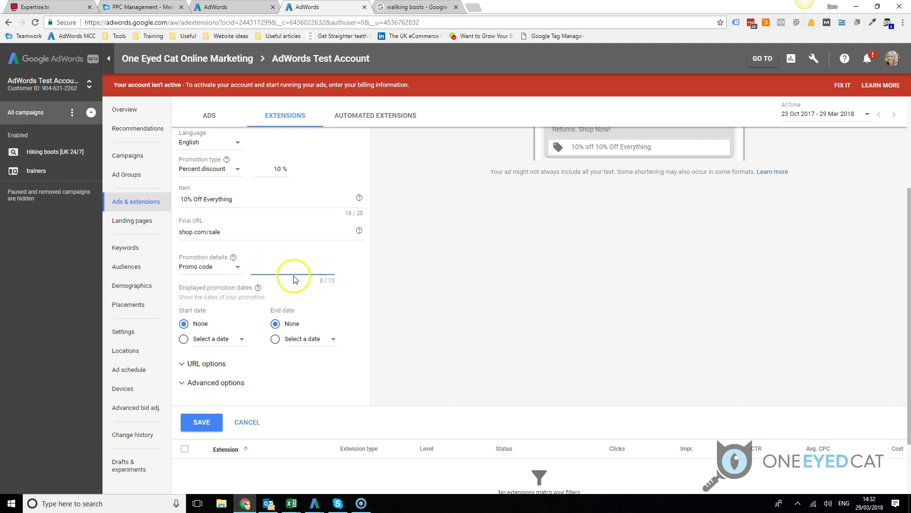
Set the promotion details to On orders over.
left_click(238, 266)
left_click(216, 294)
left_click(285, 273)
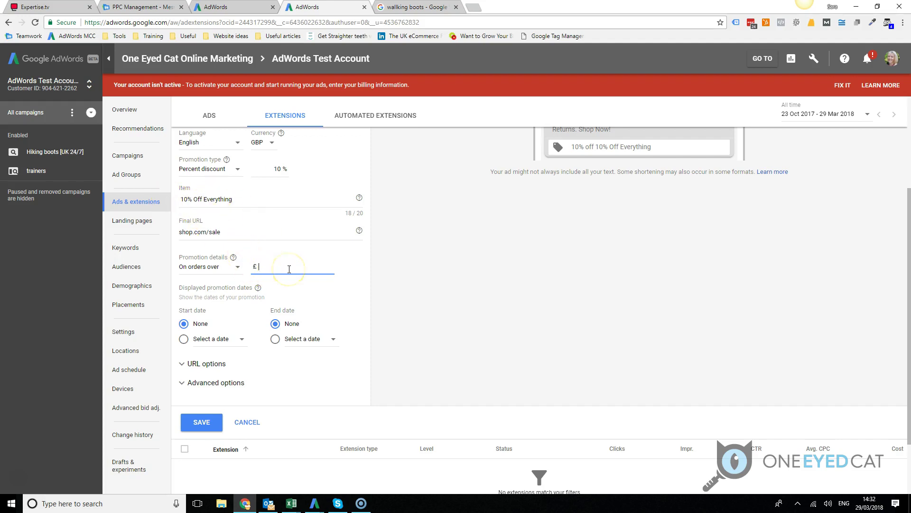
Change the item text to "Everything Online" and set the minimum order amount to £50.
scroll(295, 267, "up", 1)
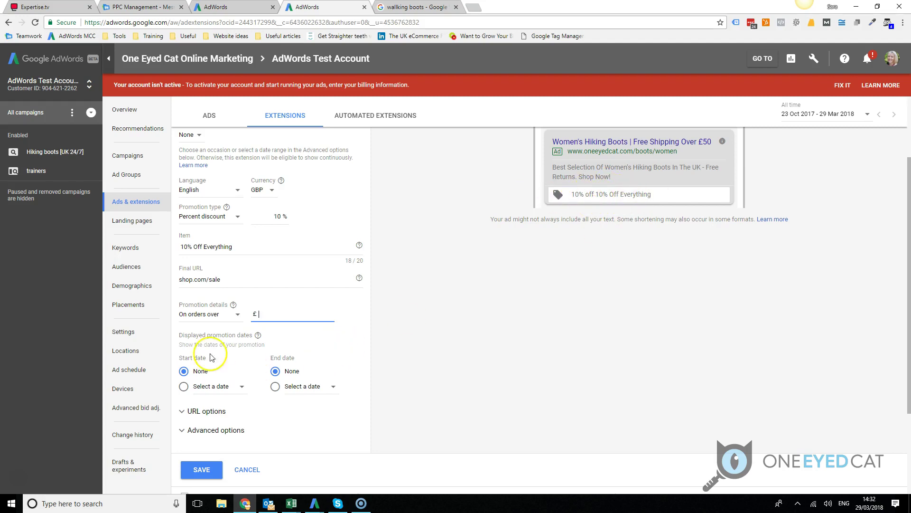
left_click(200, 248)
key("BackSpace")
key("BackSpace")
key("BackSpace")
key("BackSpace")
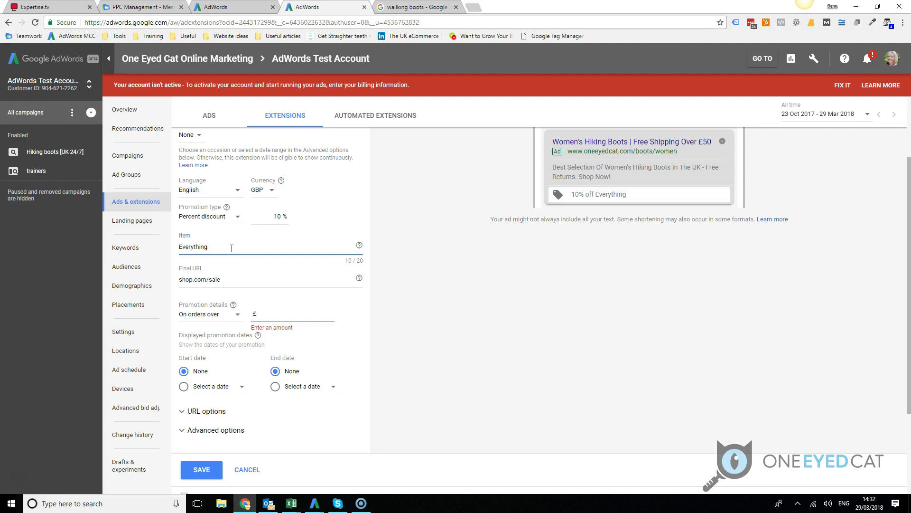
key("BackSpace")
key("BackSpace")
key("BackSpace")
left_click(275, 315)
type("50")
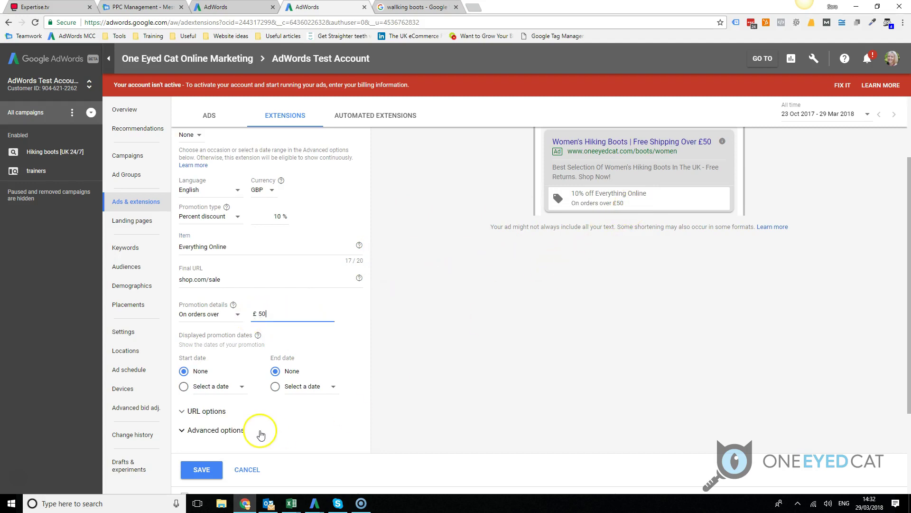
Try using the promo code 10OFF as the promotion details.
left_click(235, 314)
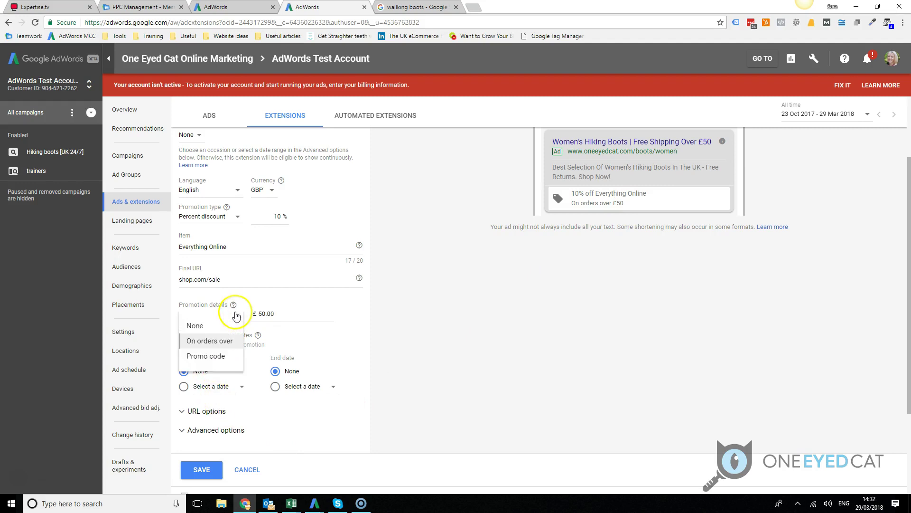
left_click(221, 356)
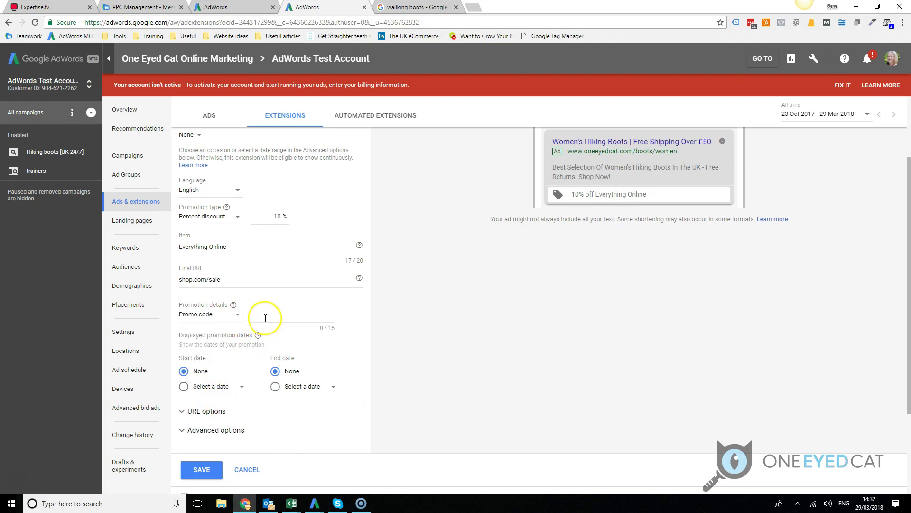
type("10OFF")
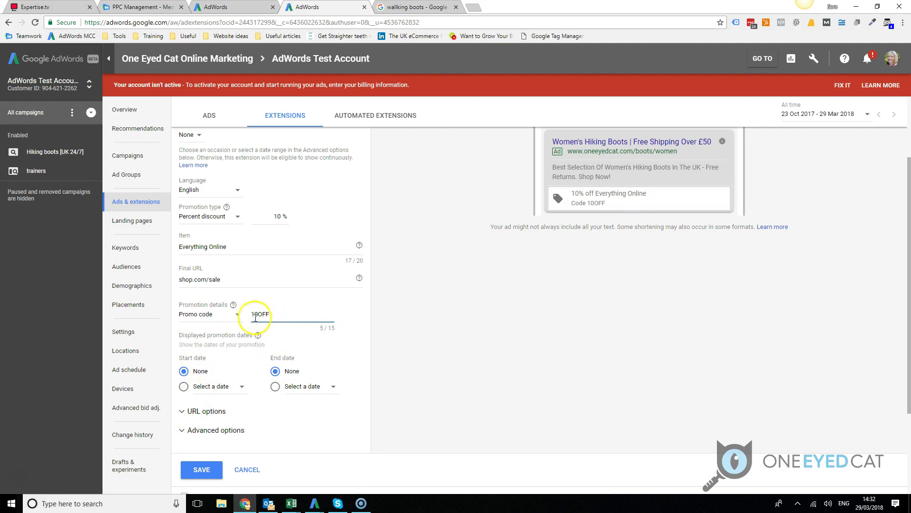
Set the promotion details to None.
left_click(236, 314)
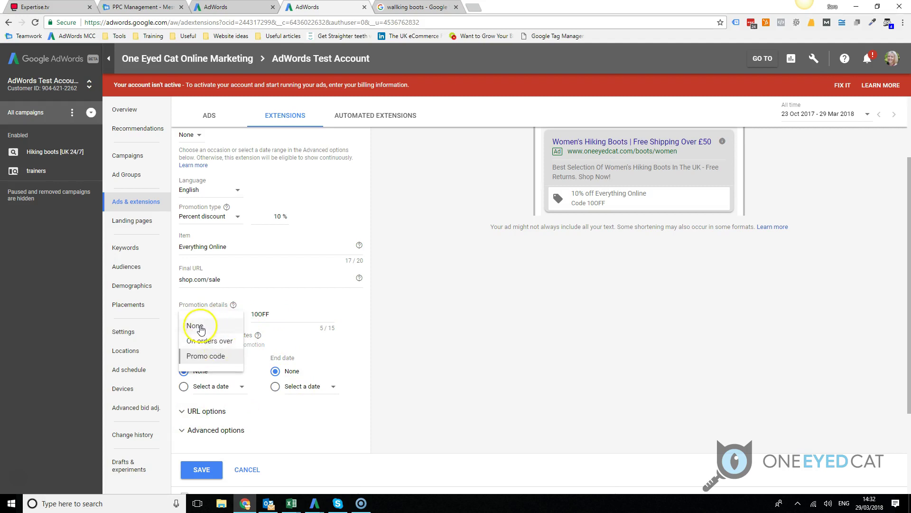
left_click(201, 328)
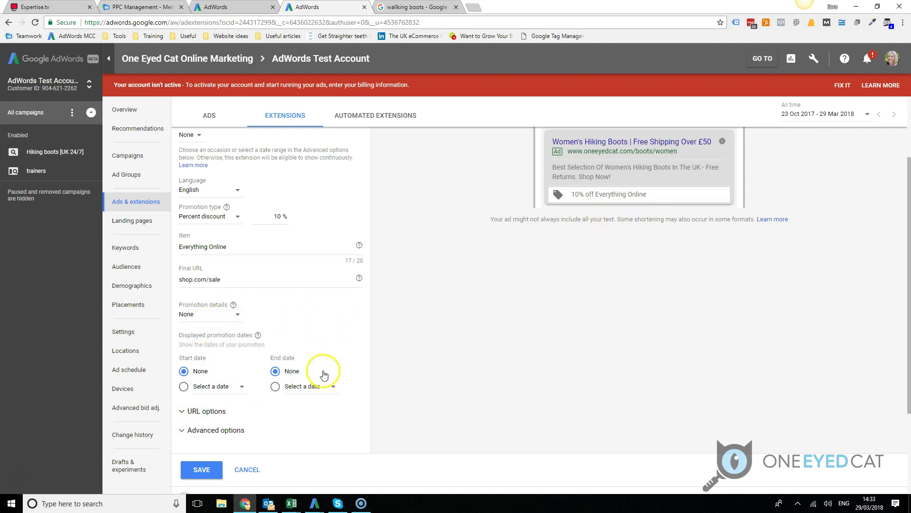
Switch the displayed promotion start date from None to the date selection option, consulting the Google walking boots results for reference.
scroll(178, 382, "down", 1)
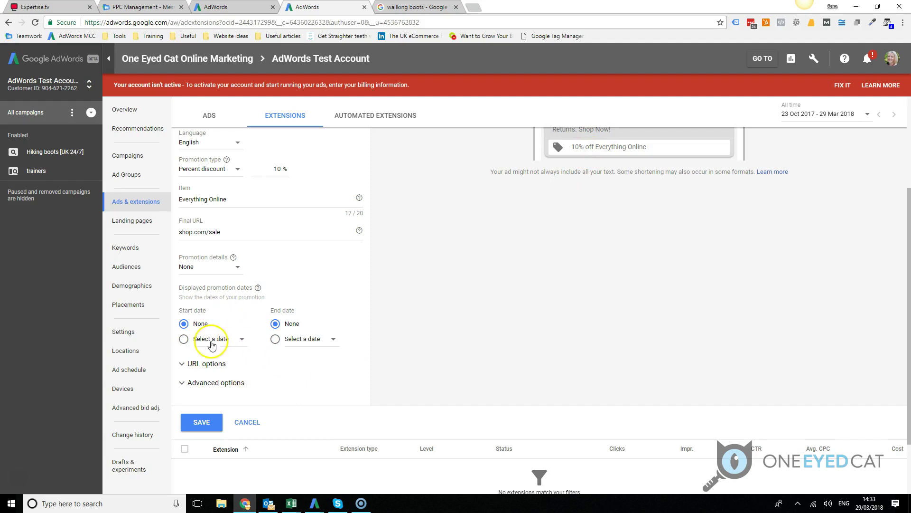
left_click(184, 339)
left_click(231, 342)
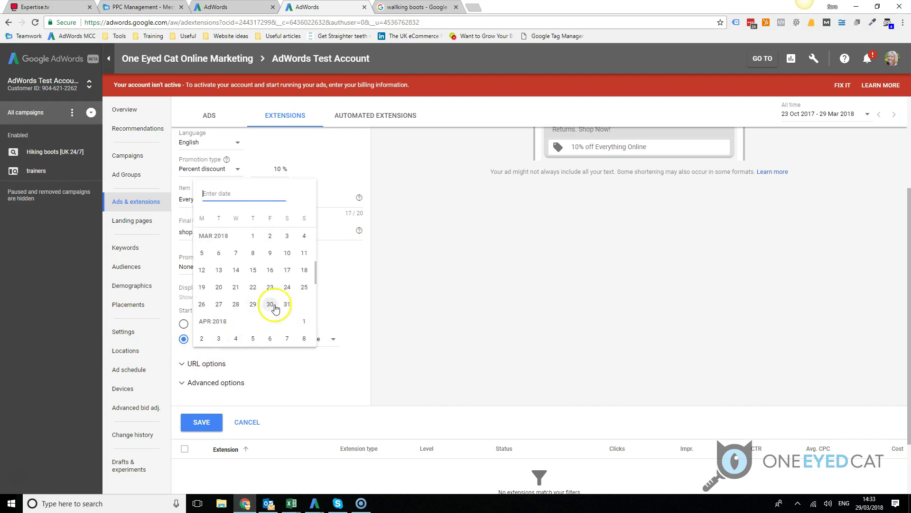
left_click(349, 295)
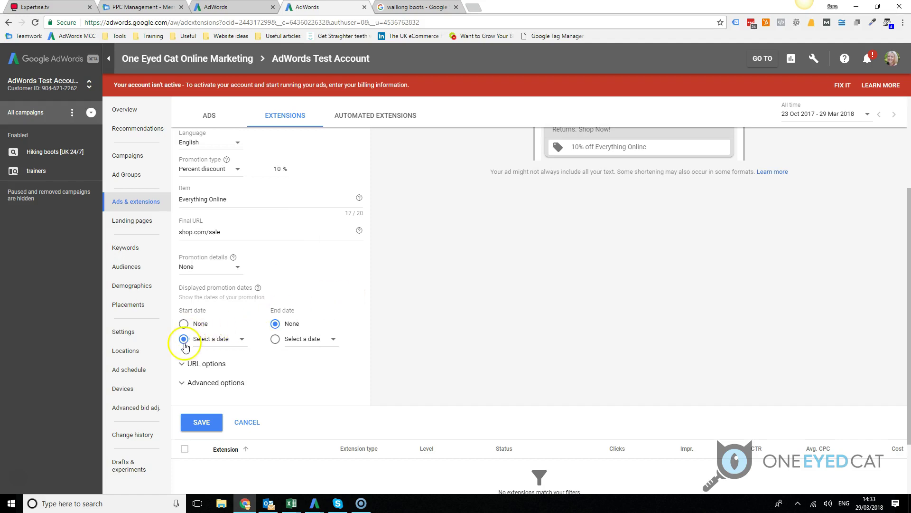
scroll(238, 357, "up", 2)
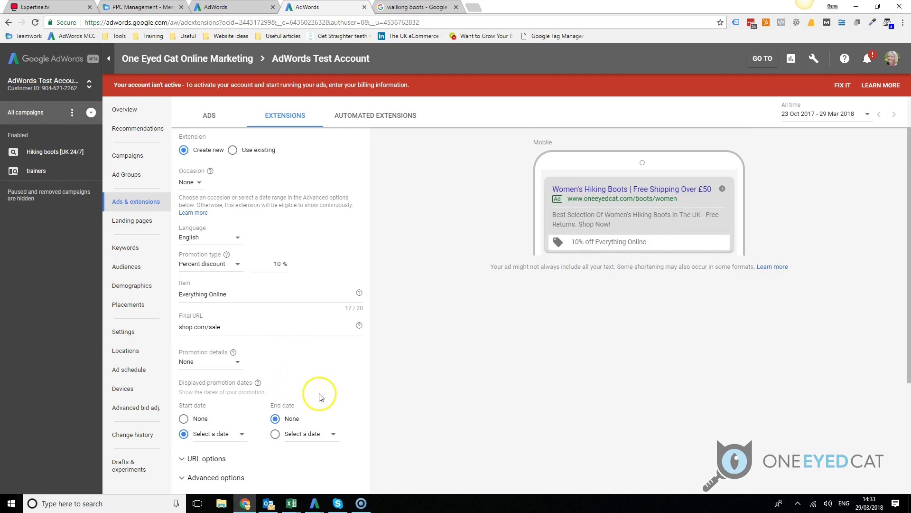
scroll(319, 397, "down", 2)
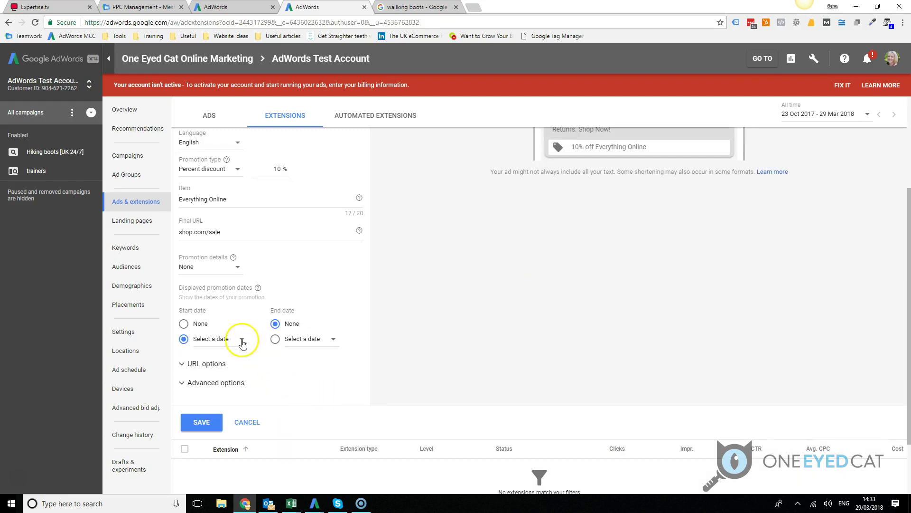
scroll(242, 343, "up", 1)
left_click(410, 7)
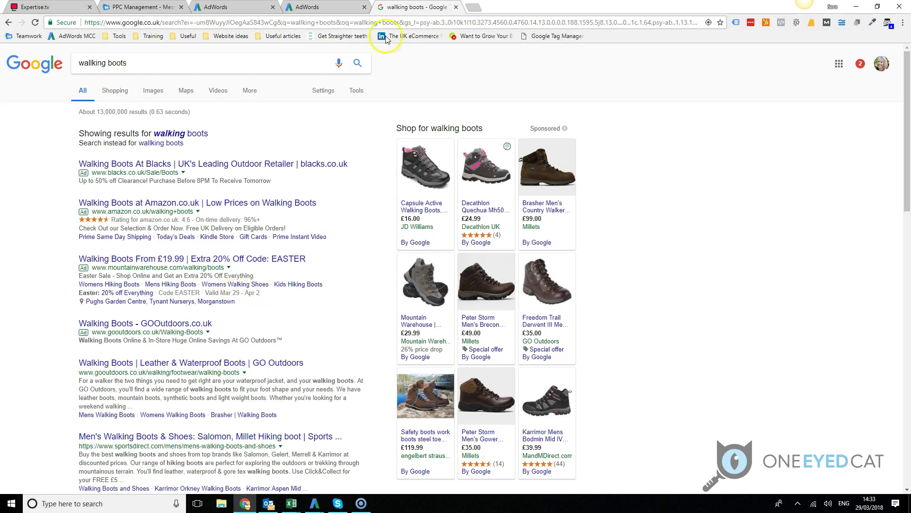
left_click(241, 9)
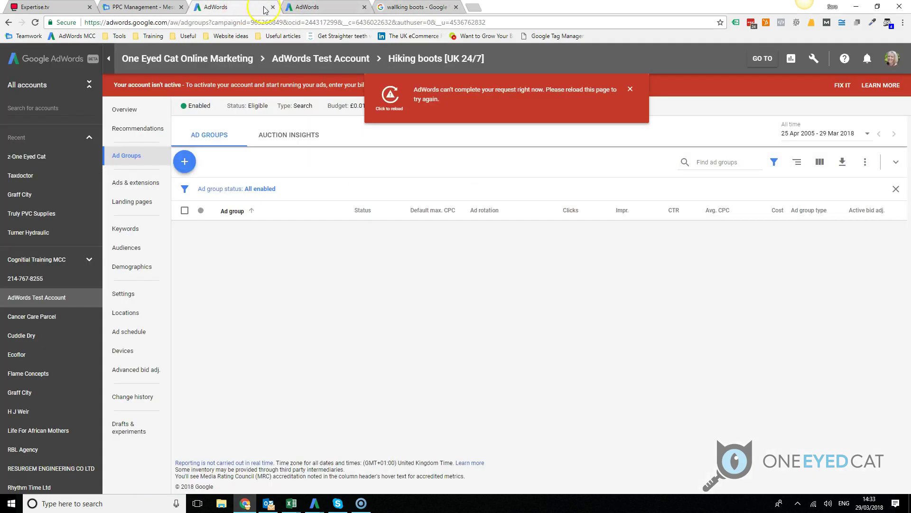
left_click(306, 8)
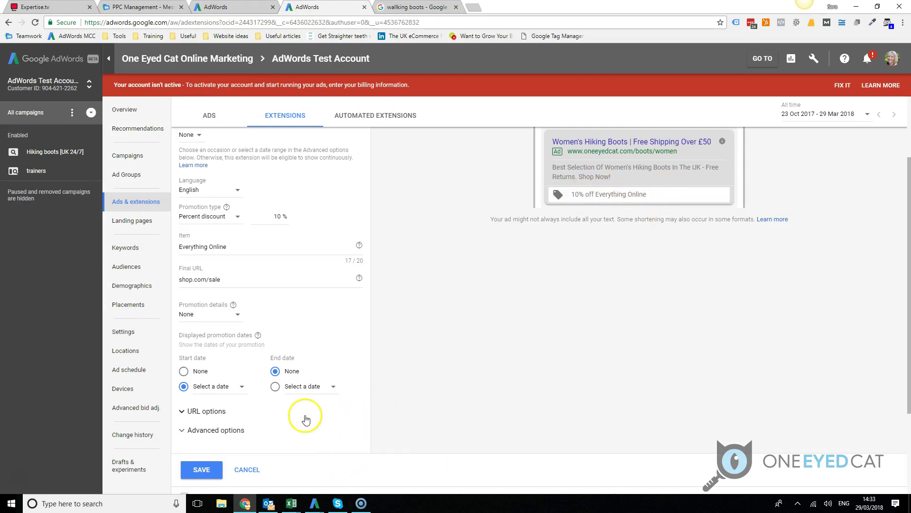
In the advanced options, schedule the extension to start on 1 May 2018 and end on 31 May 2018.
scroll(335, 399, "down", 1)
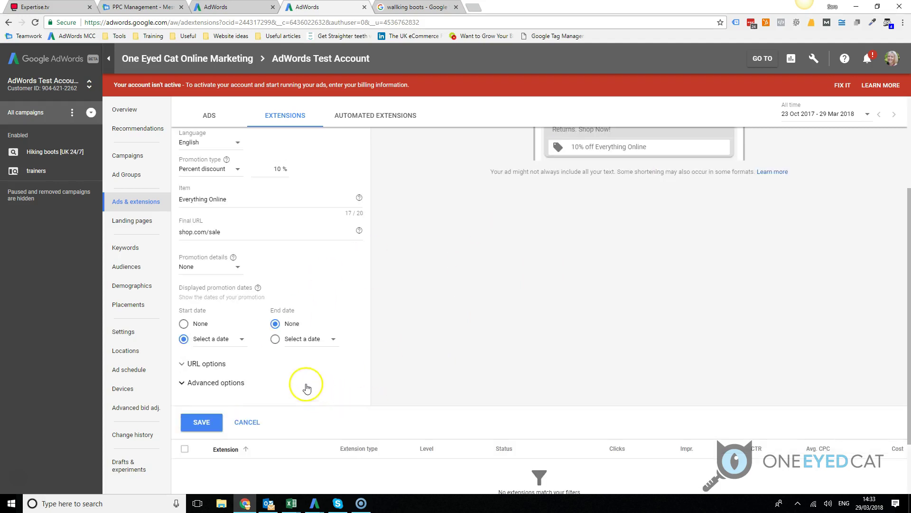
left_click(182, 383)
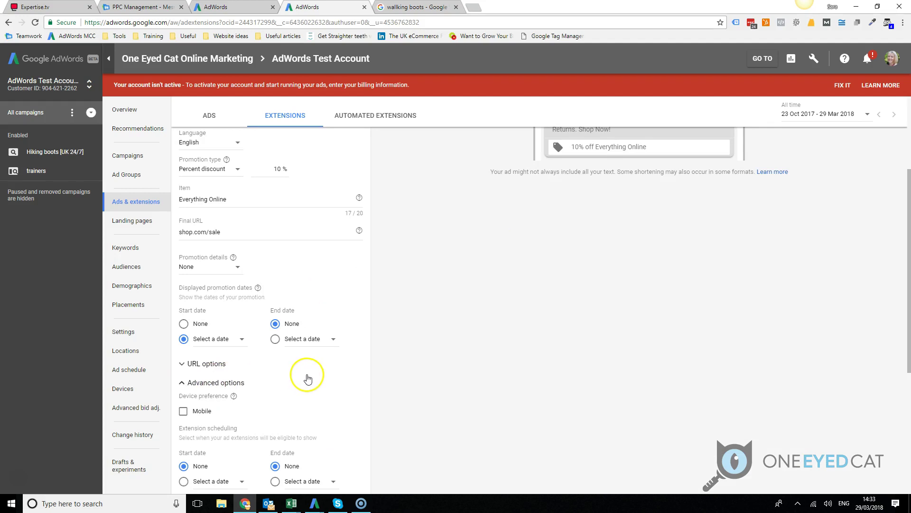
scroll(306, 378, "down", 2)
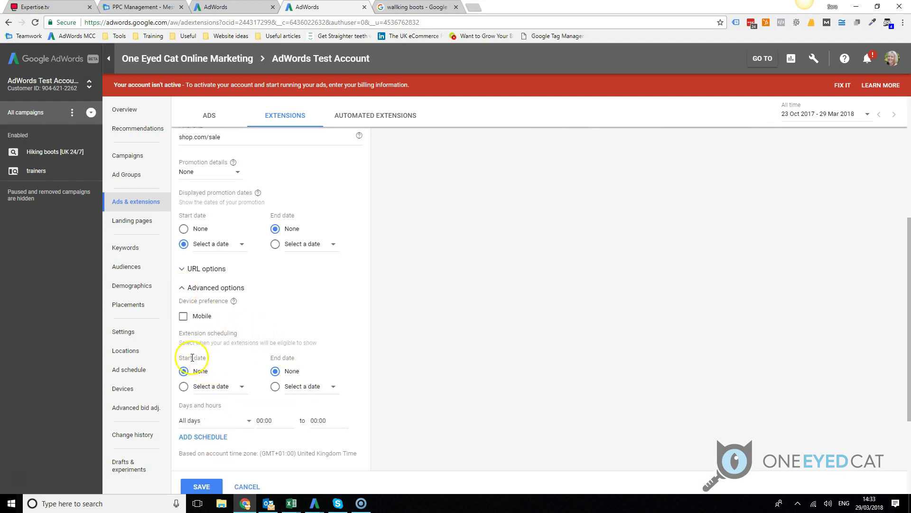
left_click(197, 386)
left_click(241, 390)
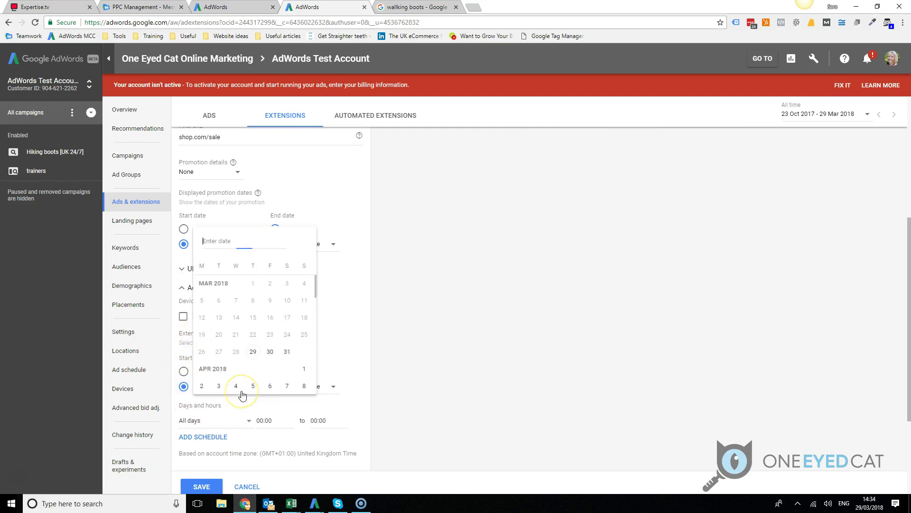
scroll(256, 354, "down", 2)
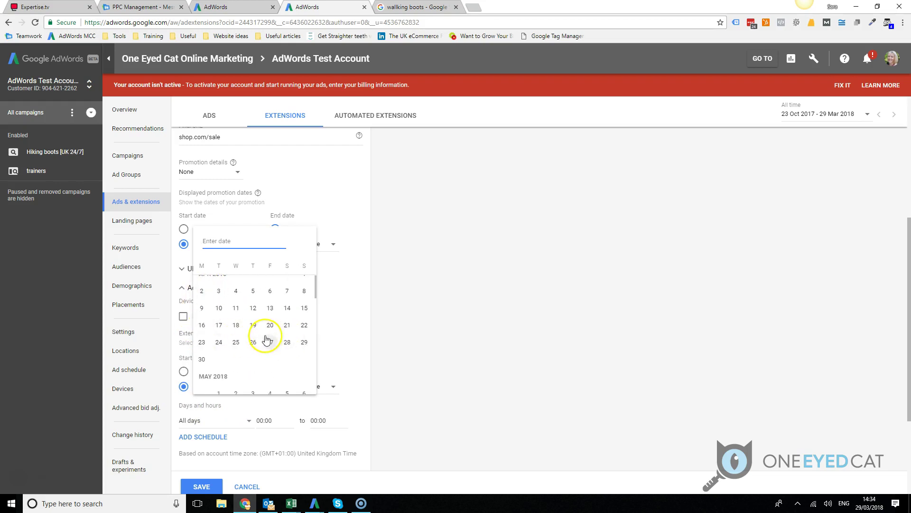
scroll(246, 349, "down", 2)
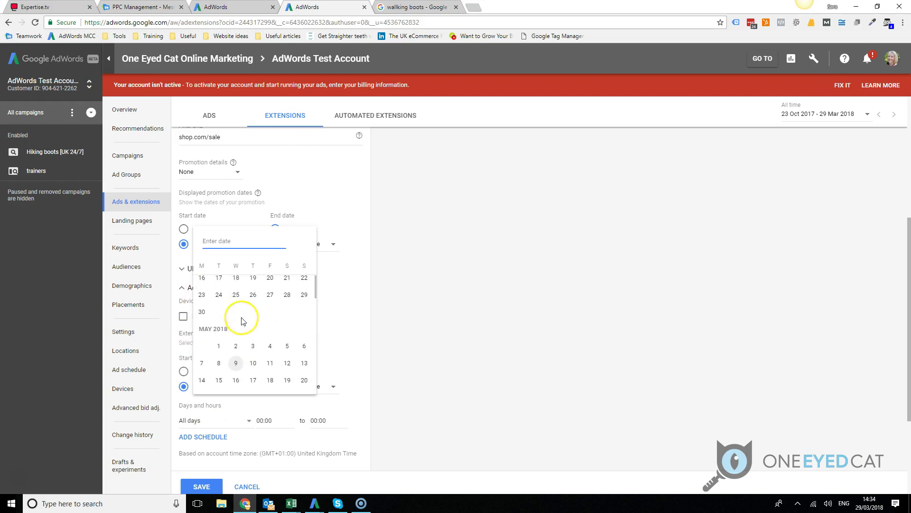
left_click(218, 348)
left_click(332, 386)
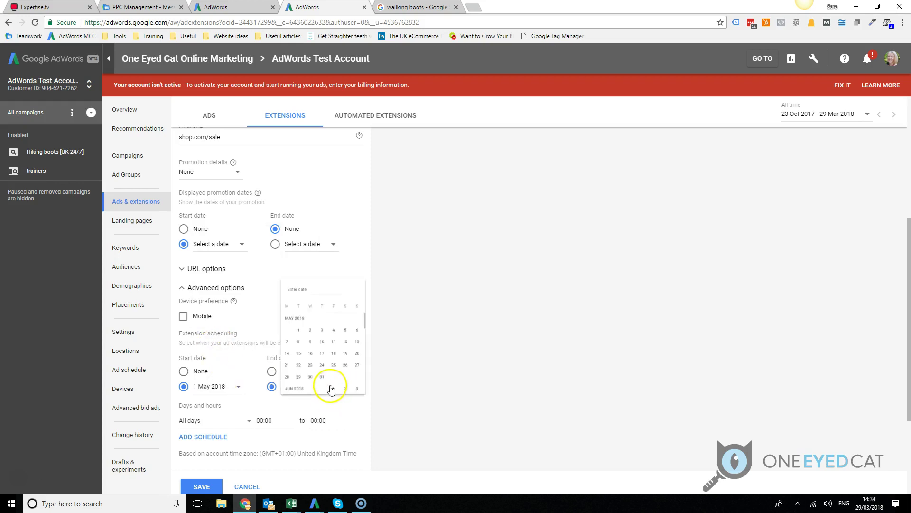
left_click(341, 369)
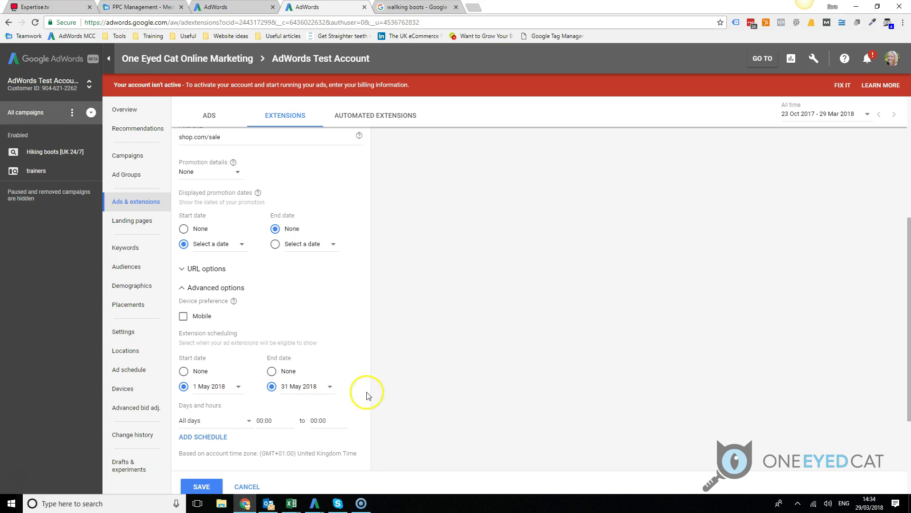
Set the displayed promotion dates to start on 1 May 2018 and end on 31 May 2018, checking the mobile ad preview.
scroll(351, 391, "up", 1)
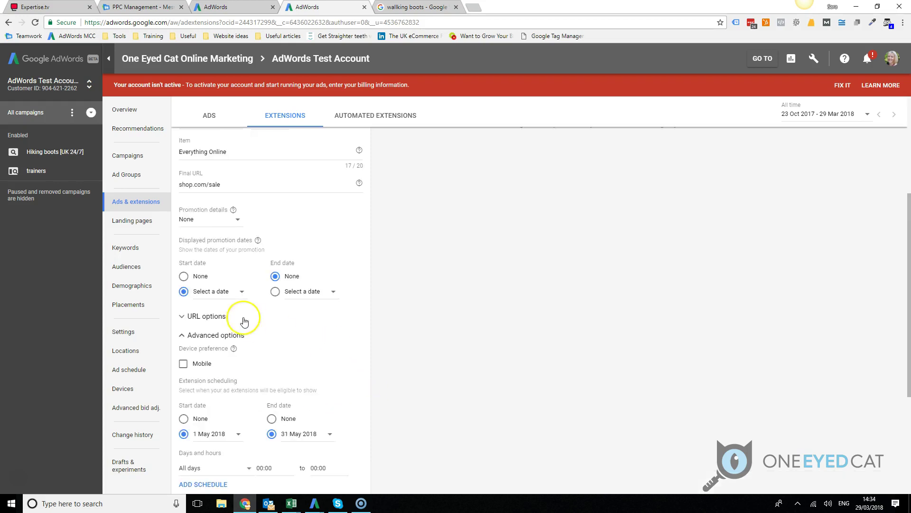
left_click(237, 291)
scroll(250, 403, "down", 5)
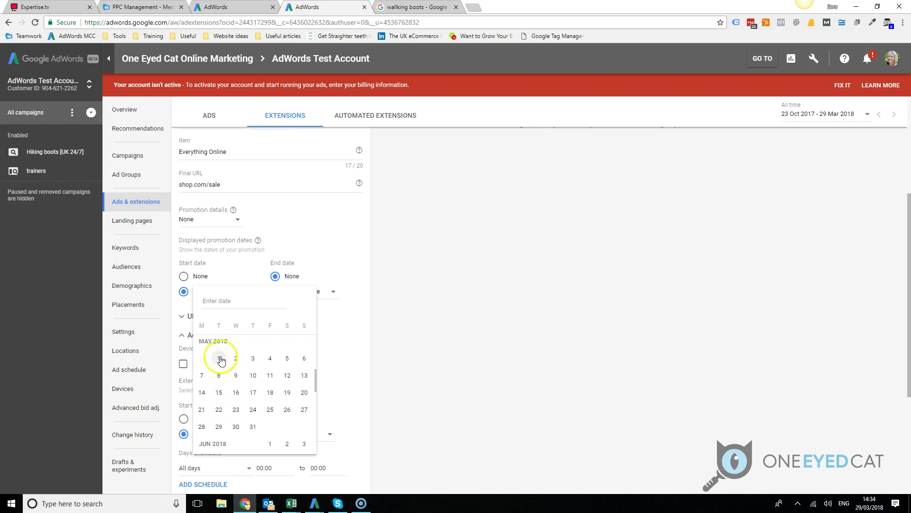
left_click(219, 357)
left_click(326, 291)
scroll(325, 367, "down", 3)
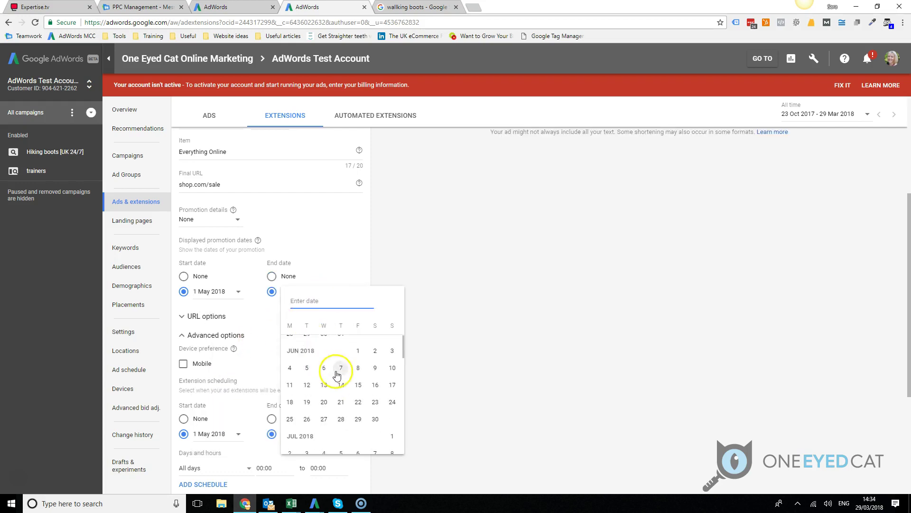
scroll(364, 364, "up", 2)
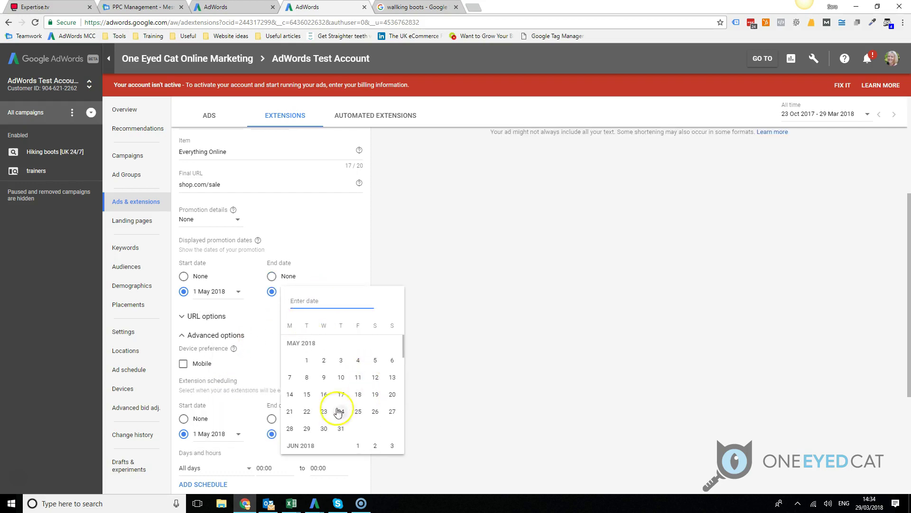
left_click(340, 425)
scroll(322, 377, "up", 3)
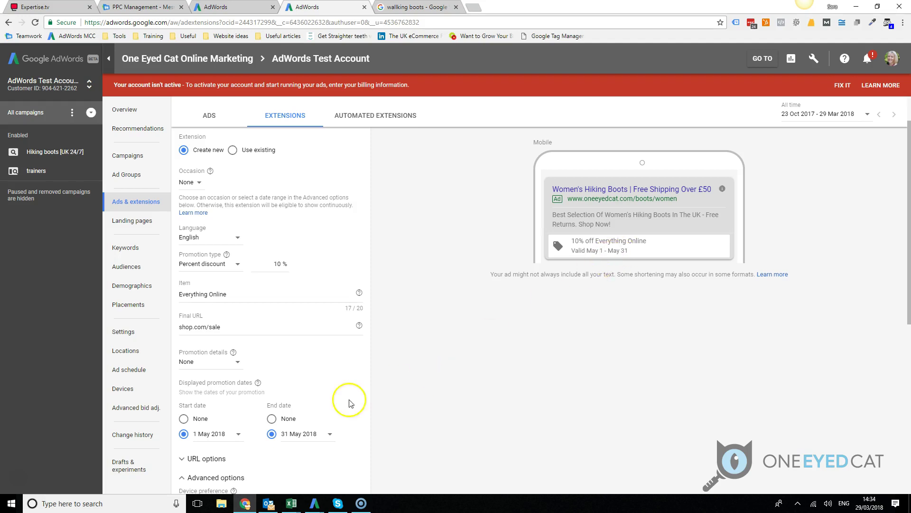
scroll(319, 421, "down", 2)
scroll(319, 421, "up", 2)
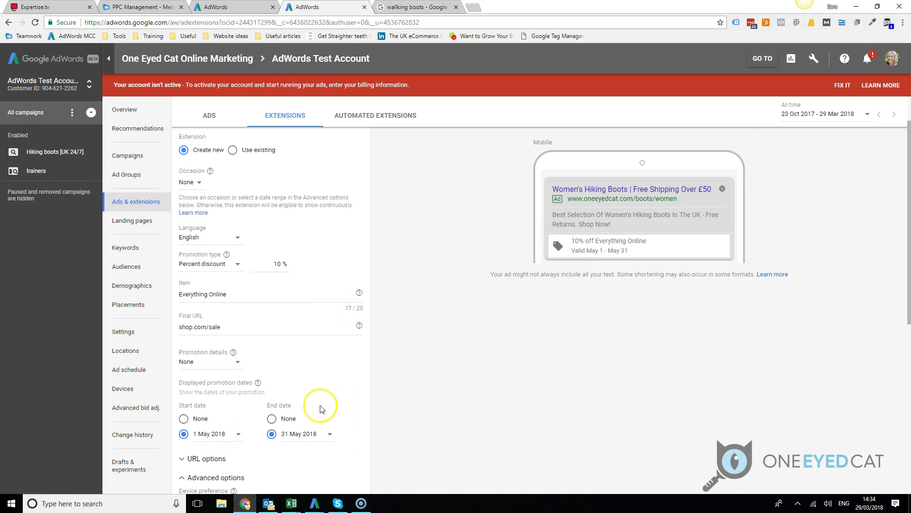
Try adding a second days and hours schedule row to the extension and remove it again.
scroll(337, 420, "down", 3)
scroll(337, 423, "down", 2)
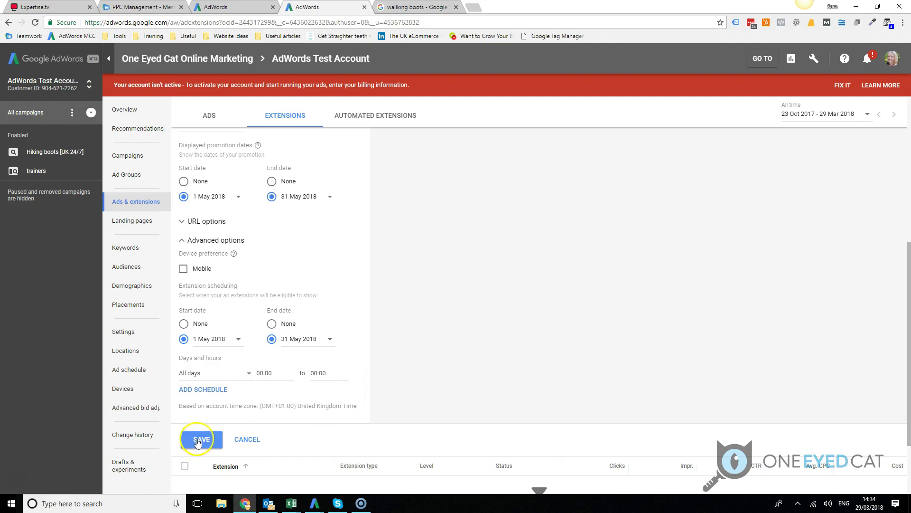
left_click(196, 389)
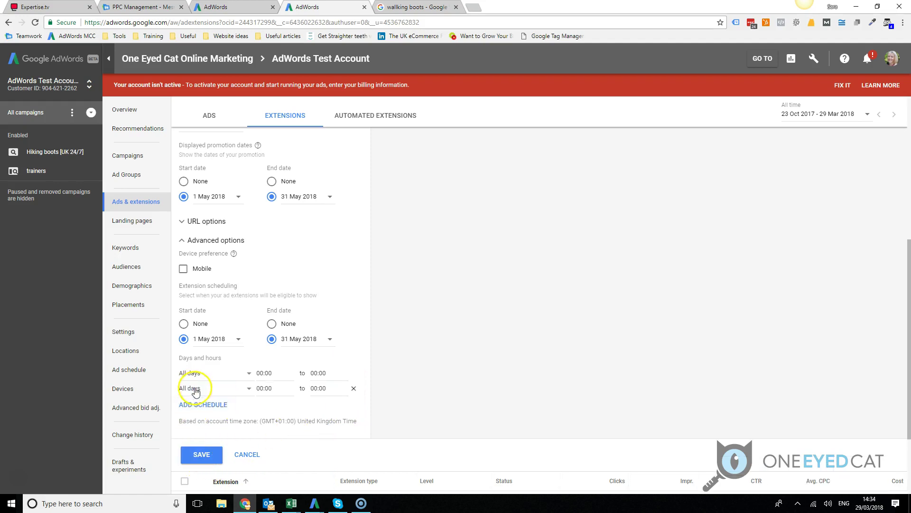
left_click(354, 388)
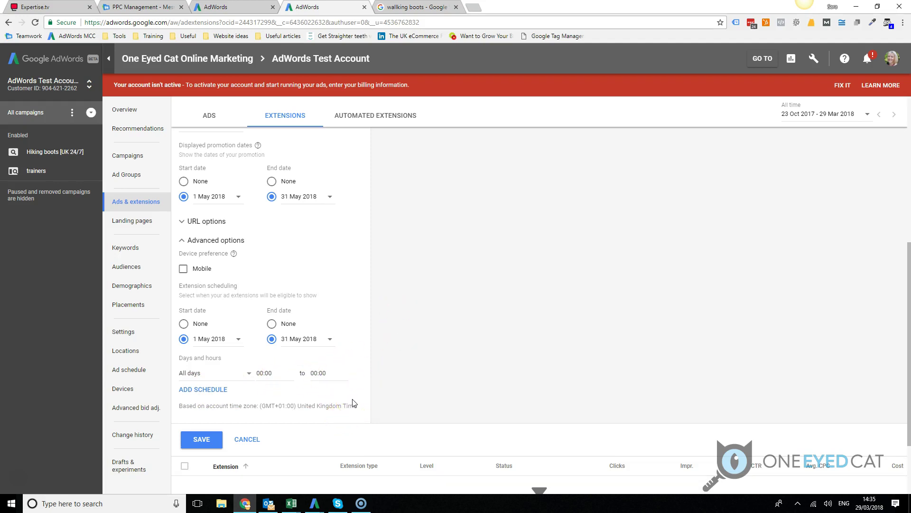
Save the new promotion extension.
left_click(200, 440)
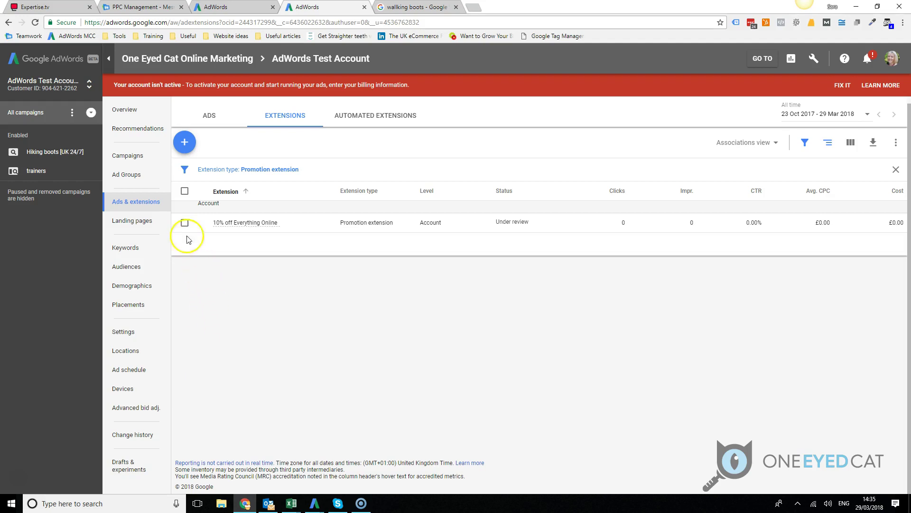
left_click(259, 239)
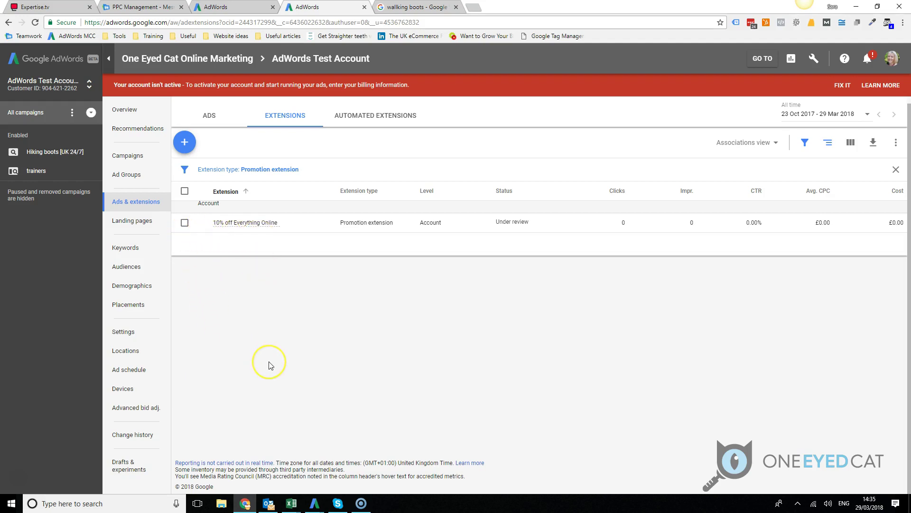